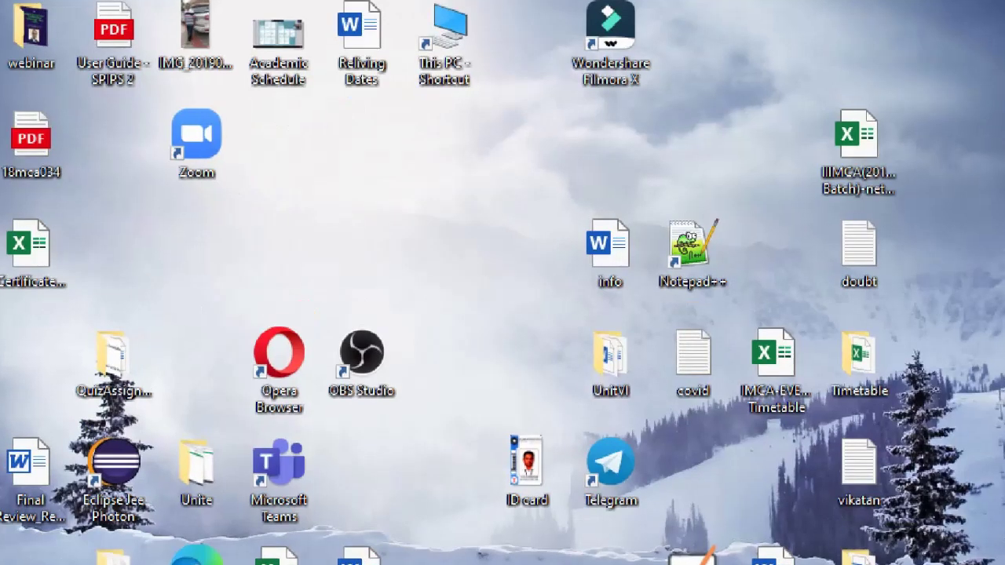
Search Windows for 'run' and launch the Run app from the results
mouse_move(380, 75)
mouse_down()
mouse_move(189, 51)
mouse_move(70, 431)
mouse_move(440, 559)
mouse_move(774, 508)
mouse_move(880, 228)
mouse_move(755, 118)
mouse_move(366, 75)
mouse_up()
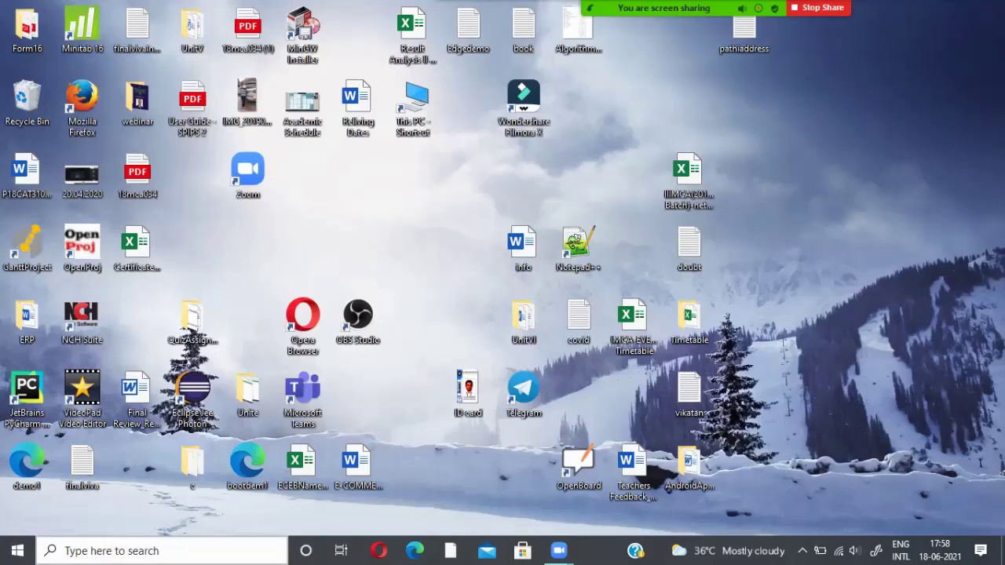
click(141, 551)
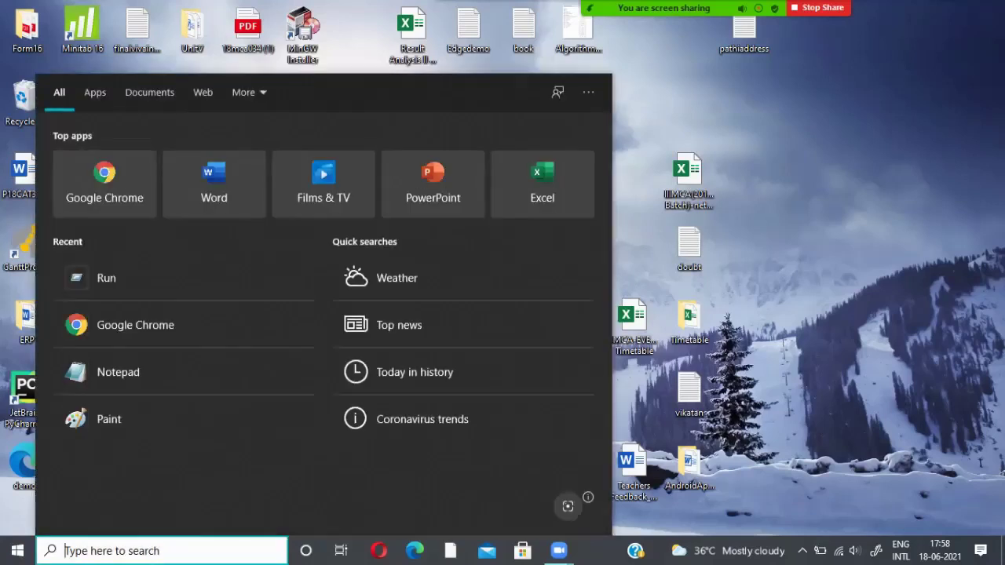
text(run)
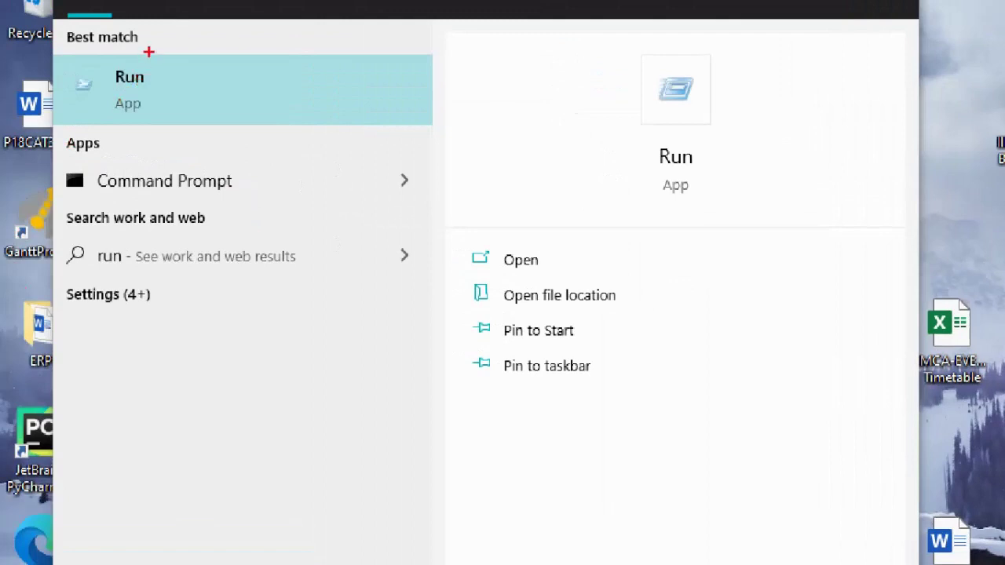
mouse_move(150, 50)
mouse_down()
mouse_move(63, 74)
mouse_move(173, 90)
mouse_move(157, 61)
mouse_up()
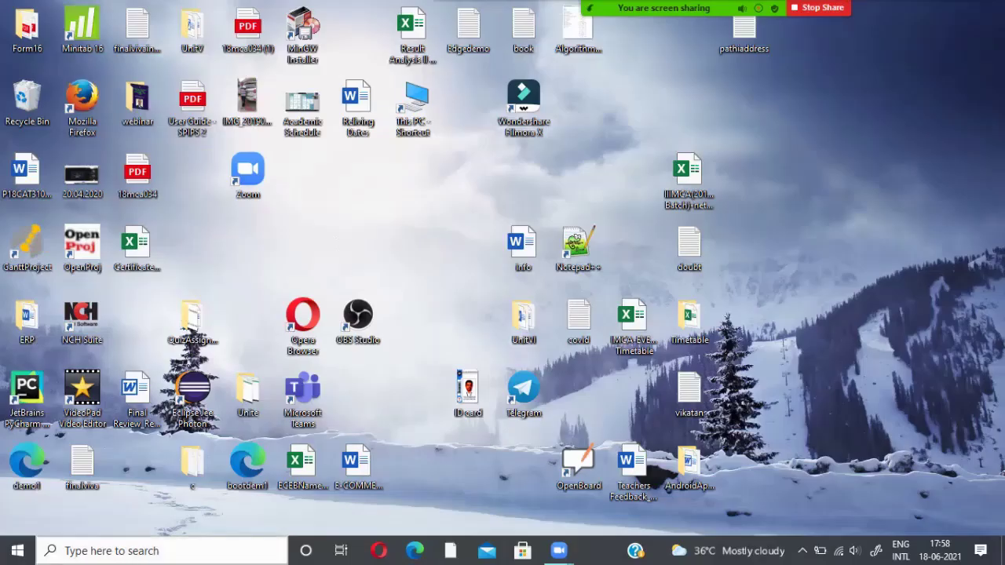
click(157, 551)
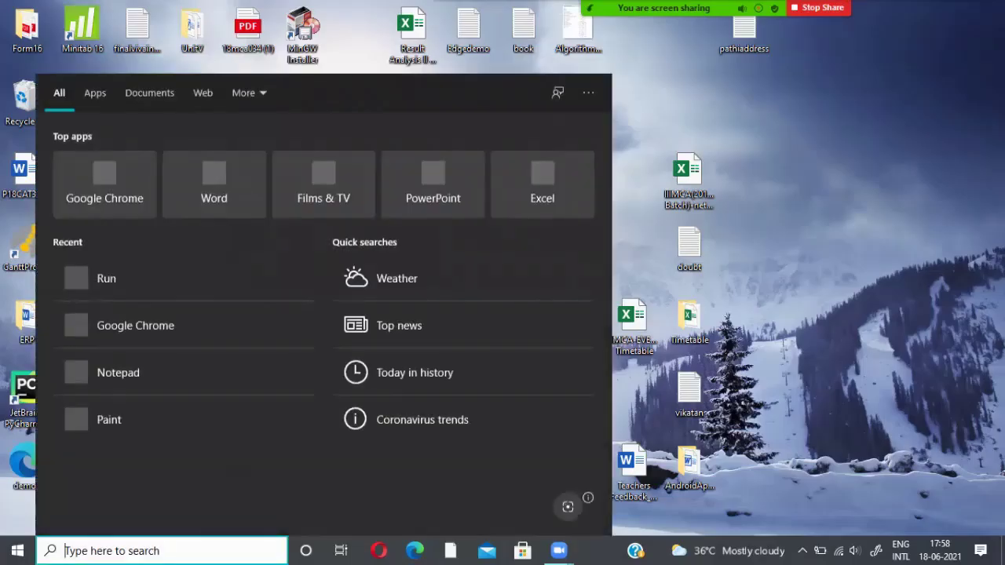
text(RUN)
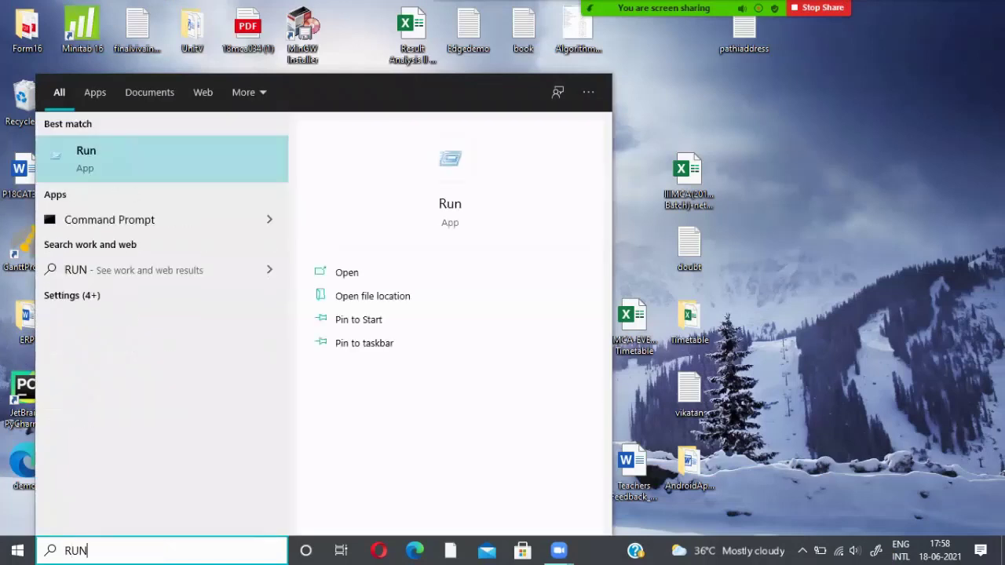
key(Return)
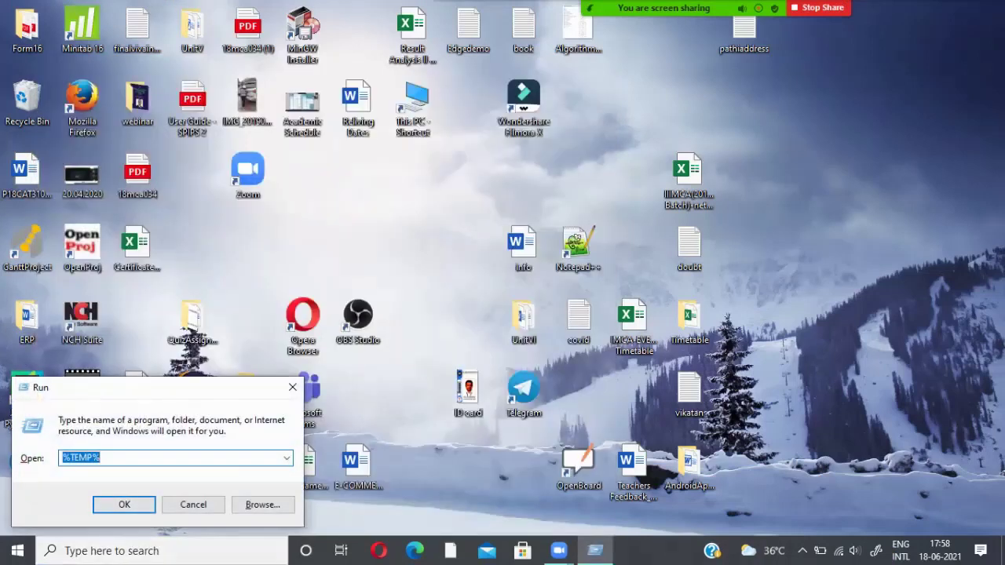
Replace the Run entry with %TEMP% and run it to open AppData\Local\Temp
key(End)
key(BackSpace)
key(BackSpace)
key(BackSpace)
key(BackSpace)
key(BackSpace)
key(BackSpace)
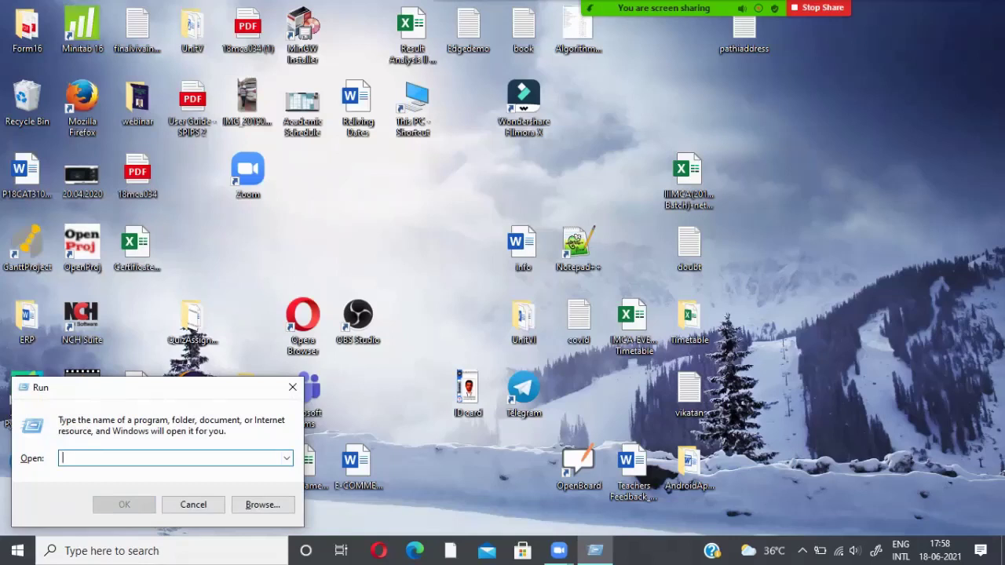
text(%TEMP)
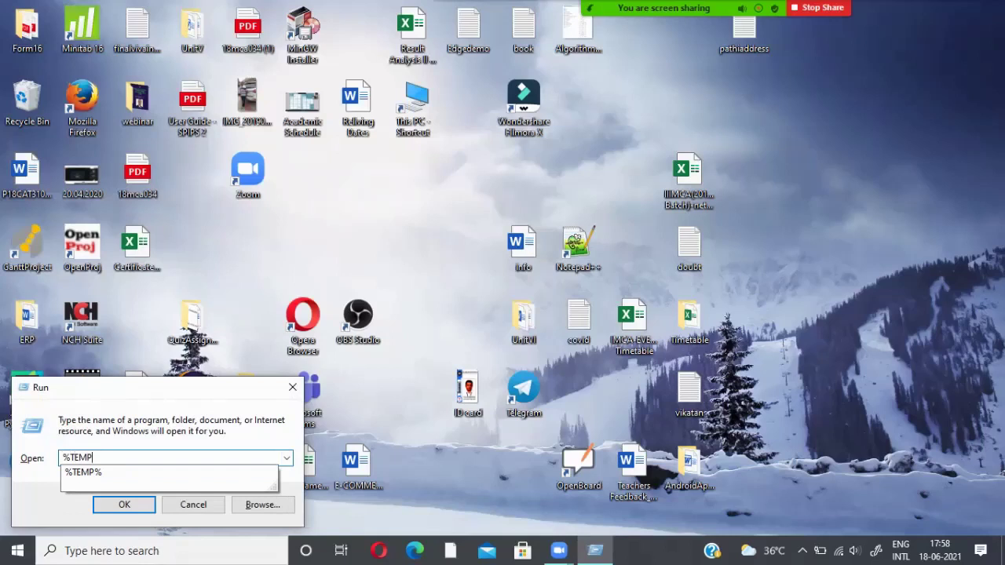
text(%)
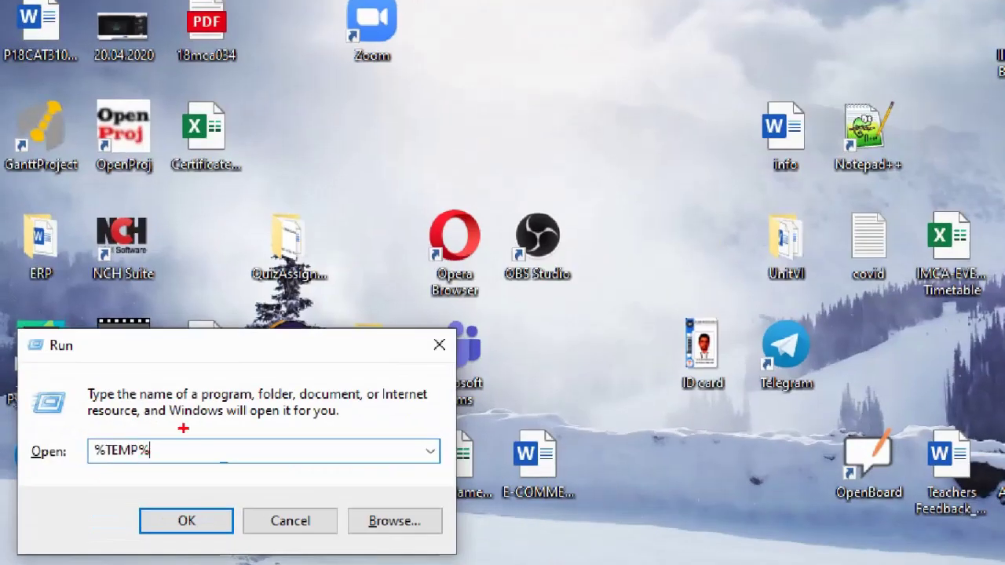
drag(126, 436, 43, 432)
mouse_move(110, 410)
mouse_down()
mouse_move(179, 473)
mouse_move(183, 423)
mouse_up()
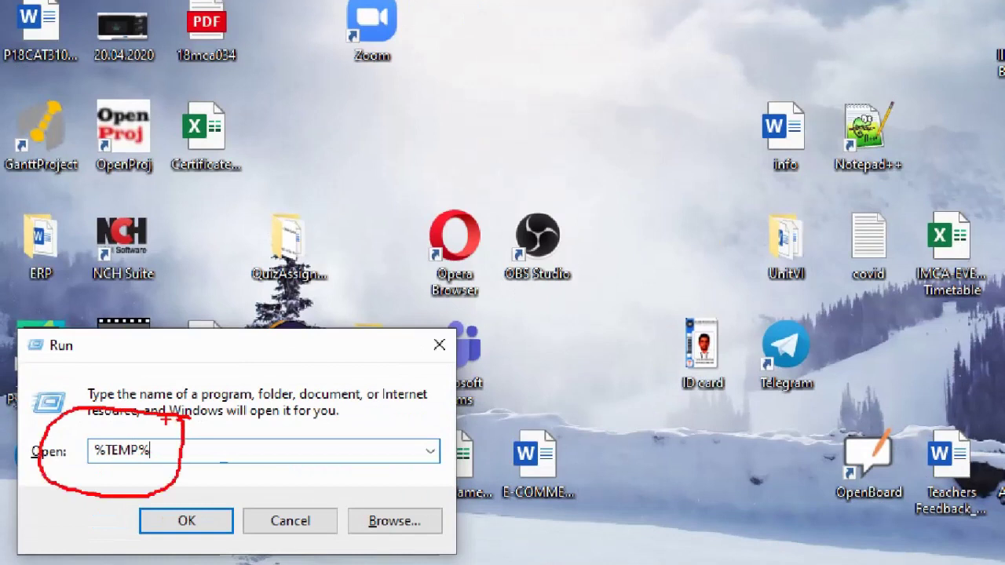
key(ctrl+a)
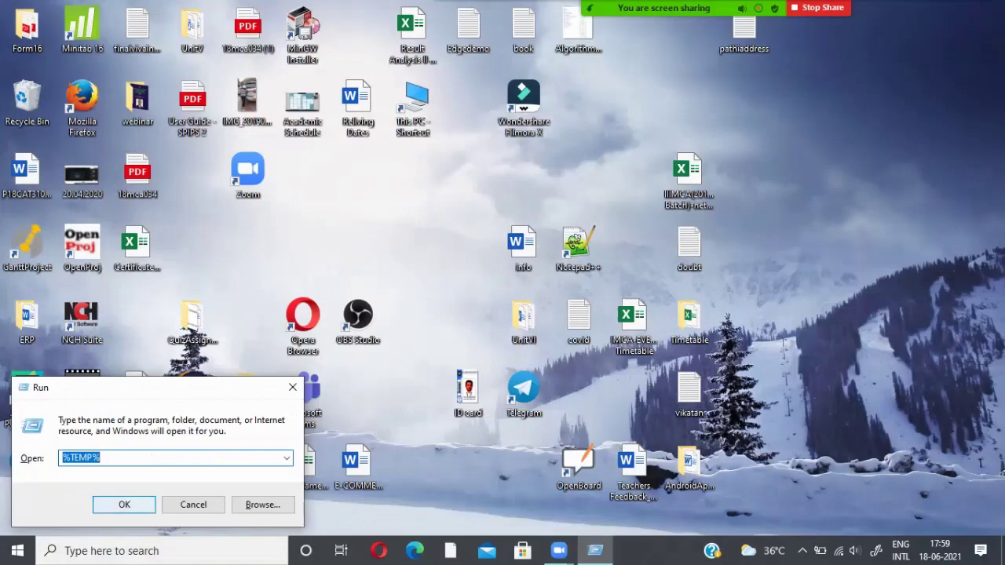
key(Return)
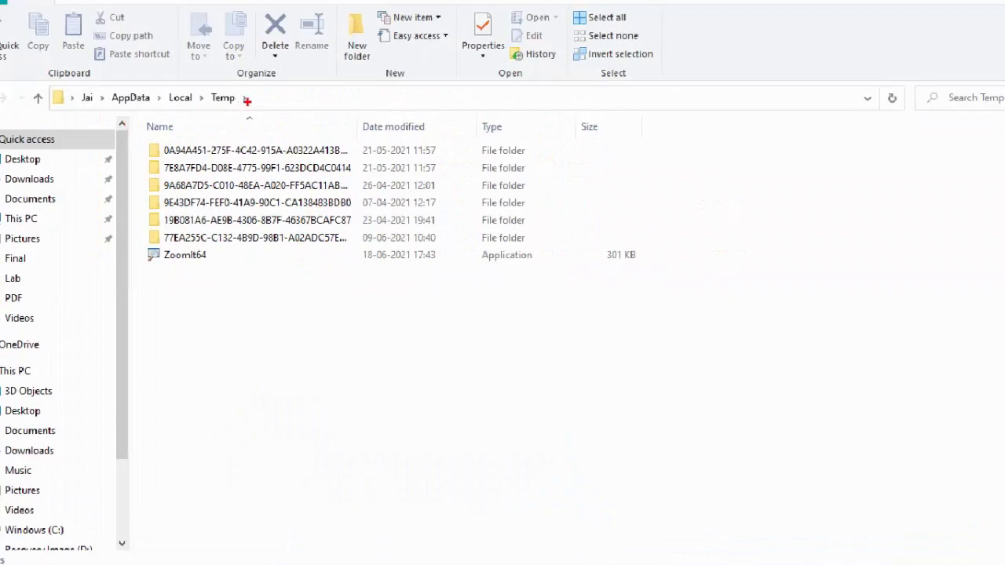
Select all seven Temp items, the six folders and ZoomIt64, with Ctrl+A
mouse_move(248, 104)
mouse_down()
mouse_move(239, 88)
mouse_move(210, 91)
mouse_move(251, 116)
mouse_move(256, 86)
mouse_up()
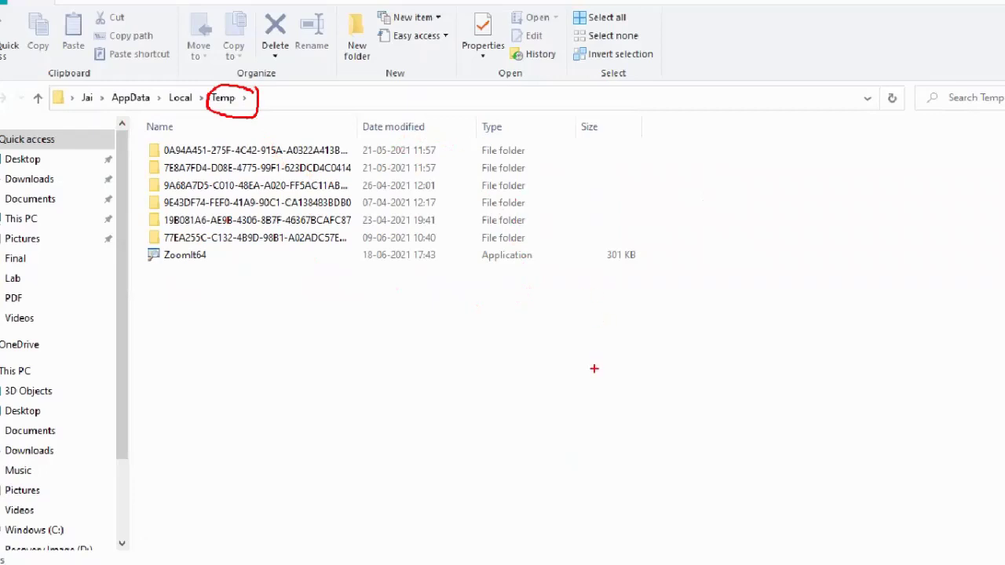
key(Escape)
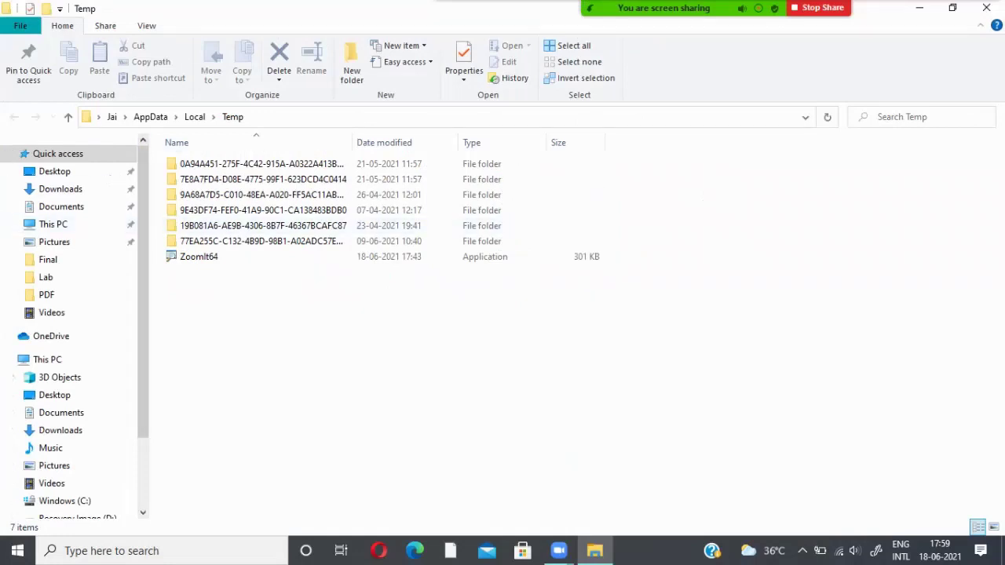
key(ctrl+1)
click(359, 355)
drag(215, 307, 219, 336)
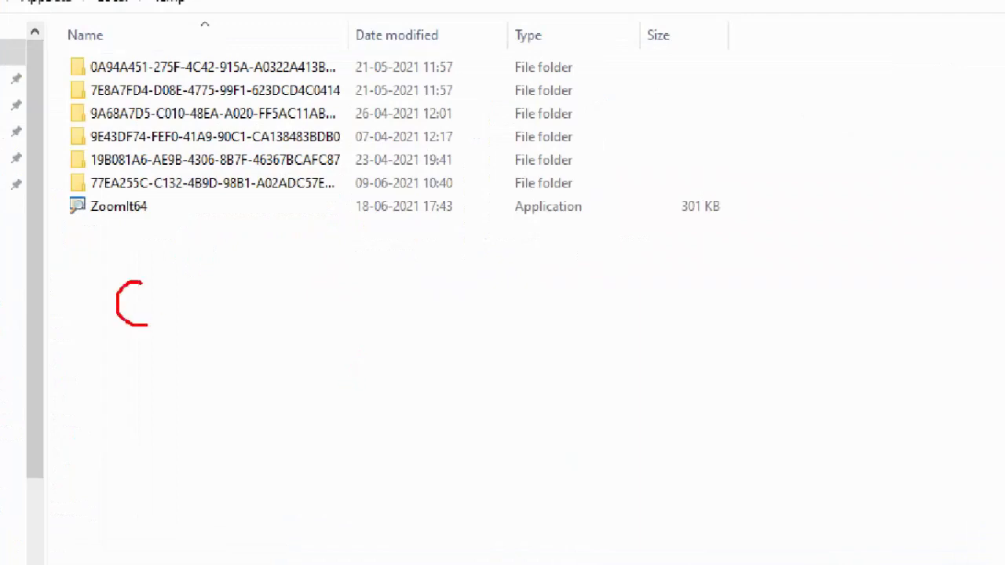
drag(148, 324, 174, 325)
mouse_move(170, 280)
mouse_down()
mouse_move(184, 317)
mouse_move(206, 287)
mouse_move(232, 279)
mouse_move(267, 277)
mouse_move(289, 305)
mouse_up()
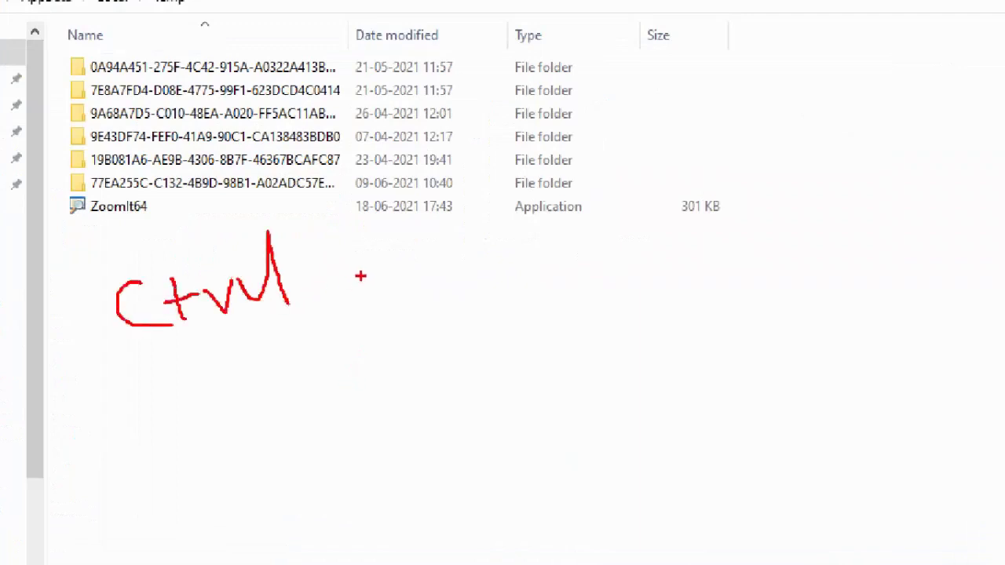
mouse_move(382, 243)
mouse_down()
mouse_move(399, 291)
mouse_move(498, 234)
mouse_move(531, 261)
mouse_move(526, 244)
mouse_up()
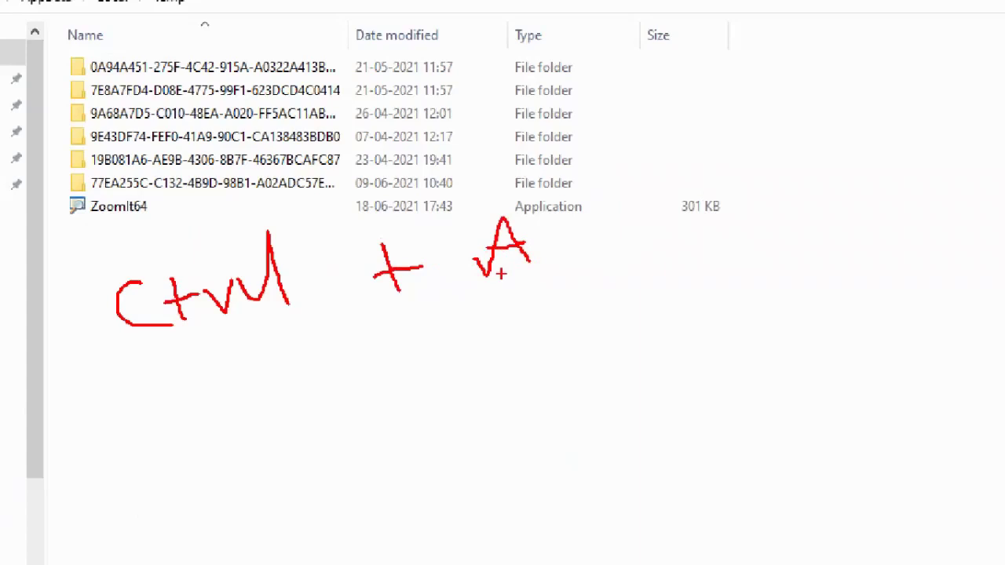
key(Escape)
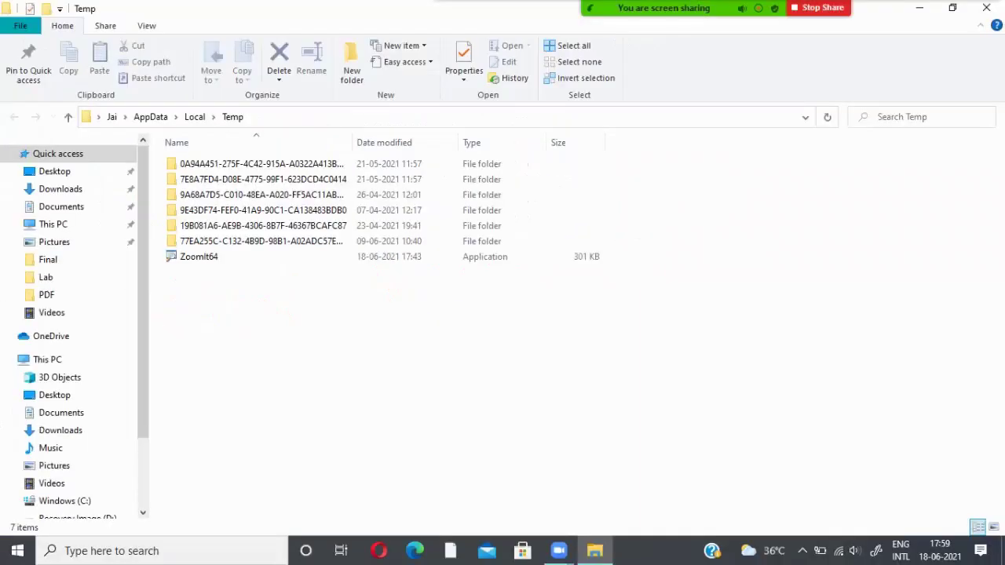
key(ctrl+a)
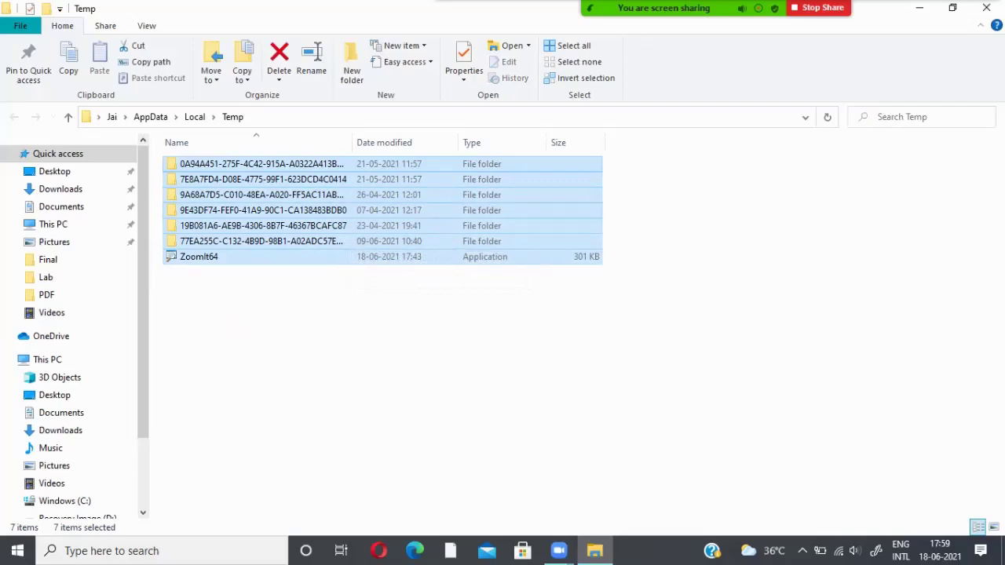
Choose Delete from the selection's context menu to get the permanent-delete prompt for 7 items
right_click(288, 177)
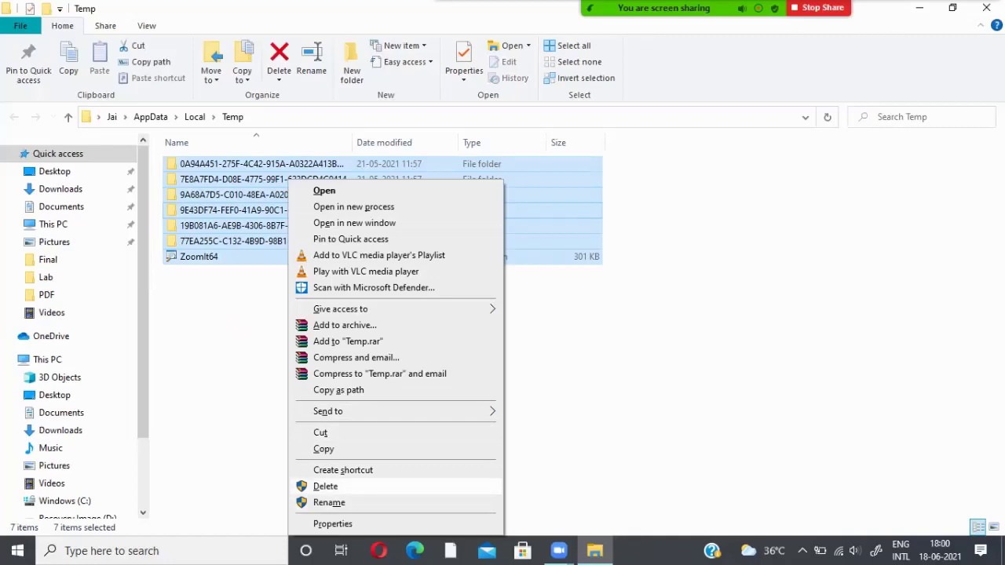
click(325, 486)
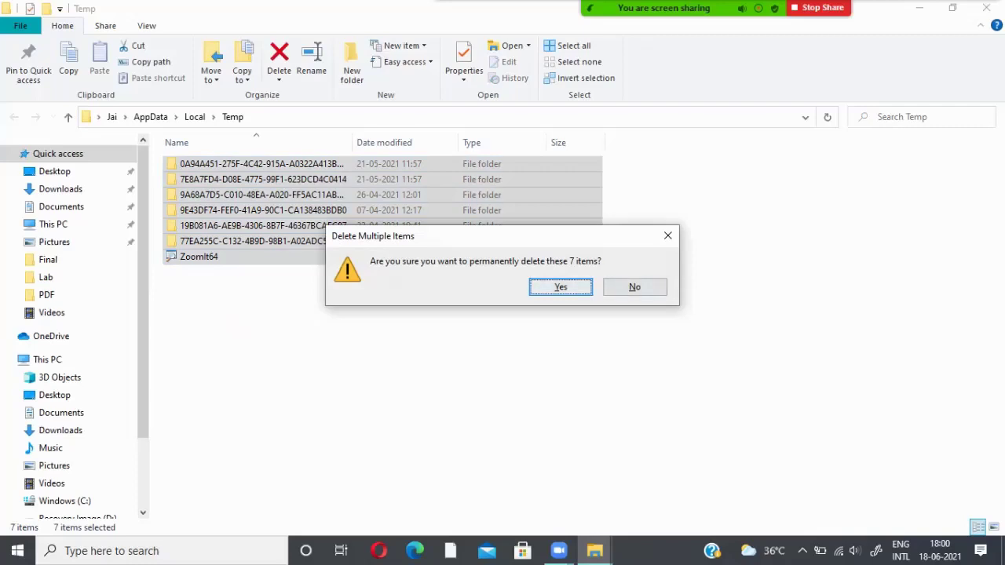
Confirm Yes in the Delete Multiple Items prompt
key(Return)
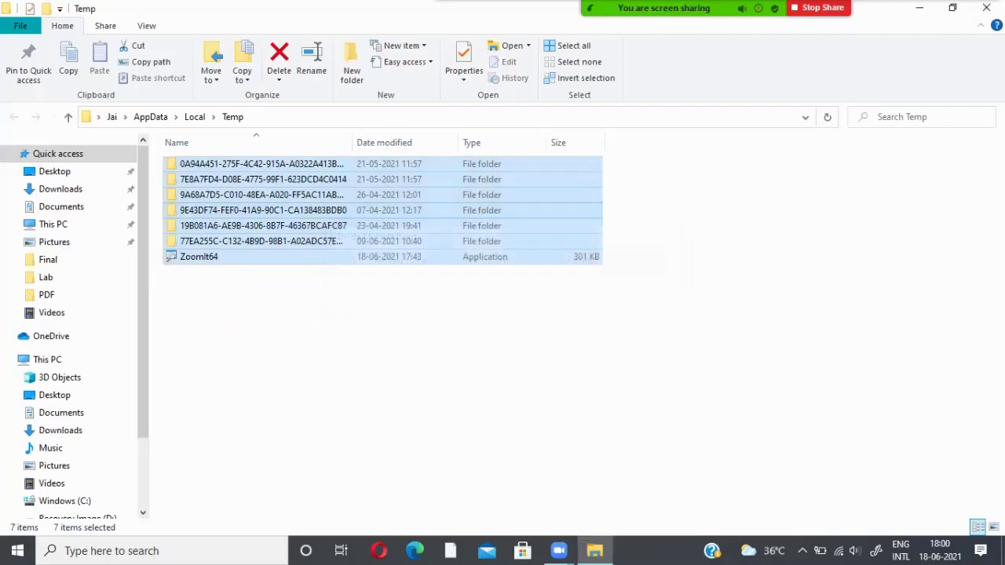